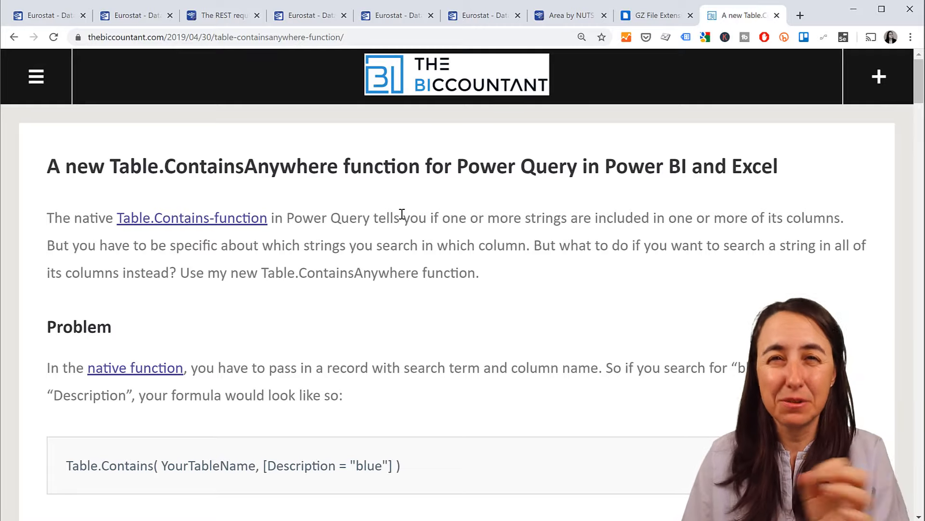
- Read through the article on the Table.ContainsAnywhere function and its example tables
scroll(473, 250, down, 20)
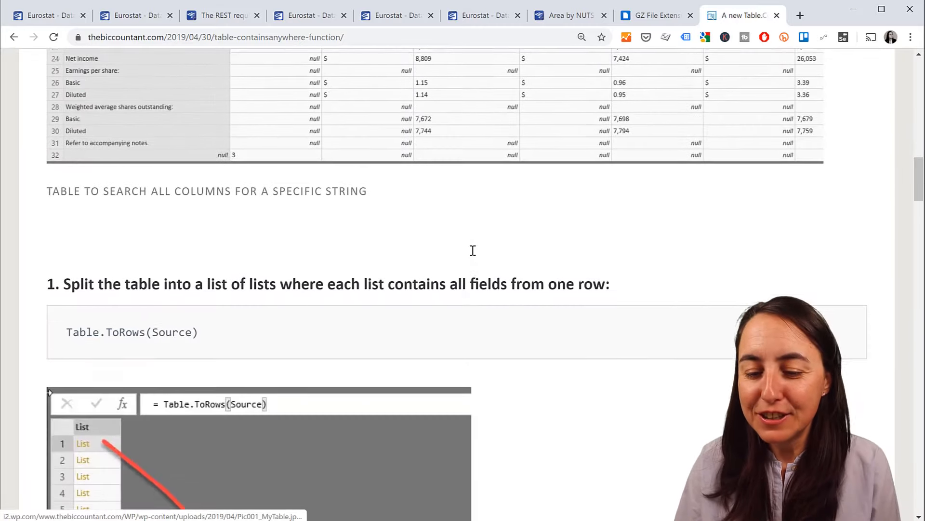
scroll(473, 251, down, 12)
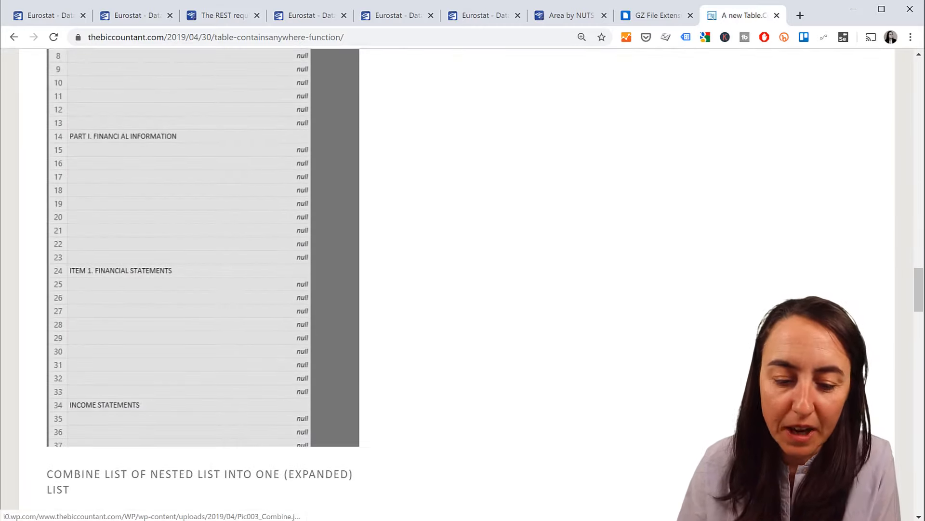
- Switch to the sample invoice in the PDF viewer and examine the tables on its three pages
click(133, 520)
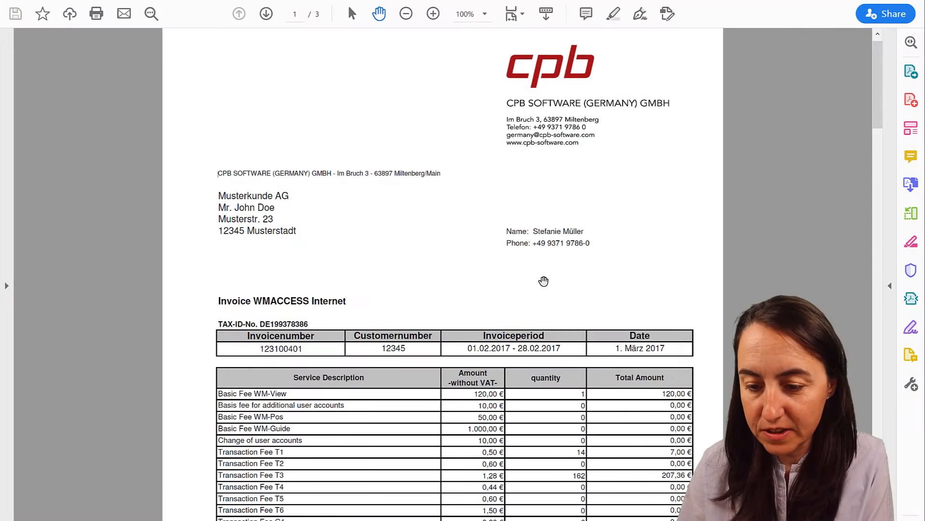
scroll(544, 281, down, 5)
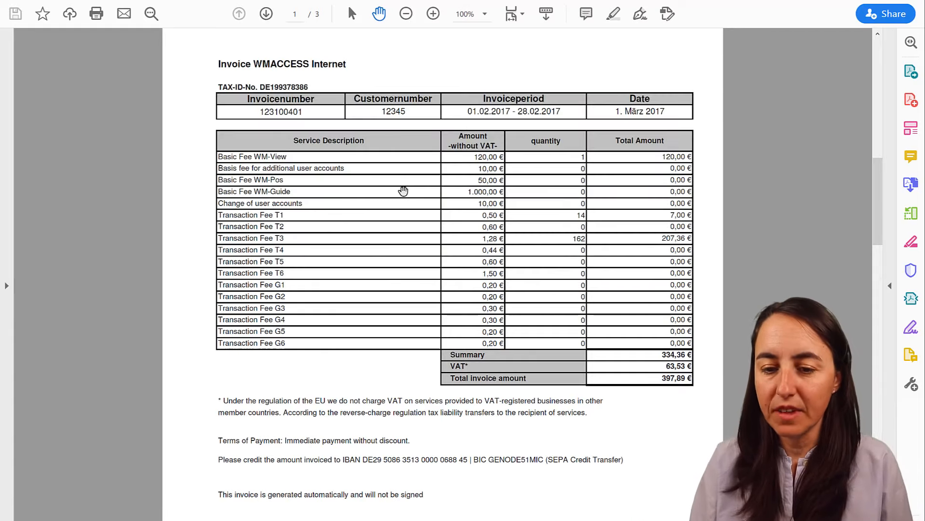
scroll(403, 191, down, 10)
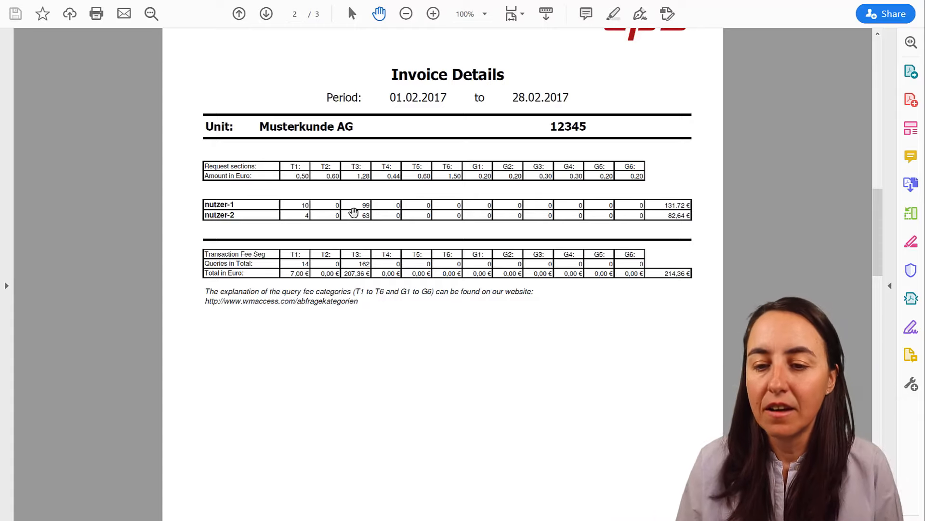
scroll(340, 241, up, 10)
scroll(340, 241, down, 10)
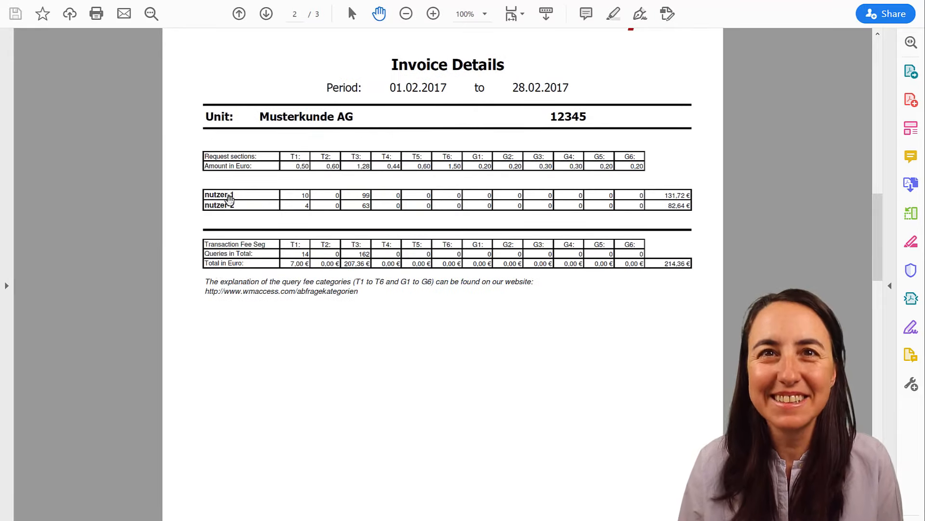
scroll(310, 287, down, 5)
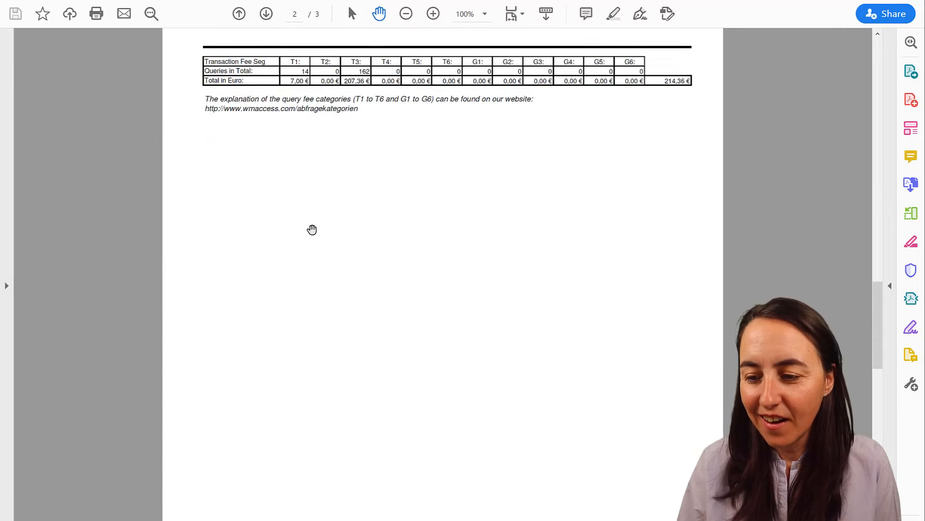
scroll(311, 230, down, 10)
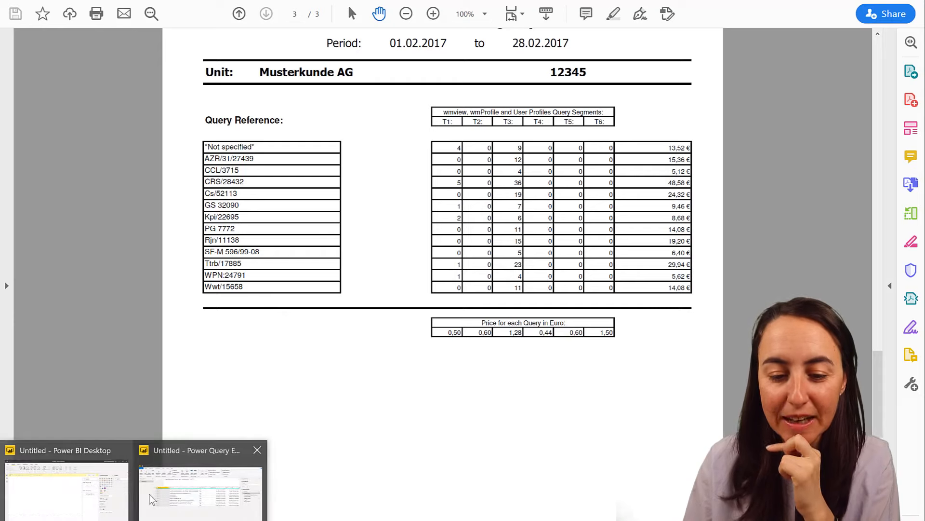
- In the Power Query Editor, review the Downloads query's Source step and import the sample-invoice.pdf content from the Filtered Rows step
click(201, 503)
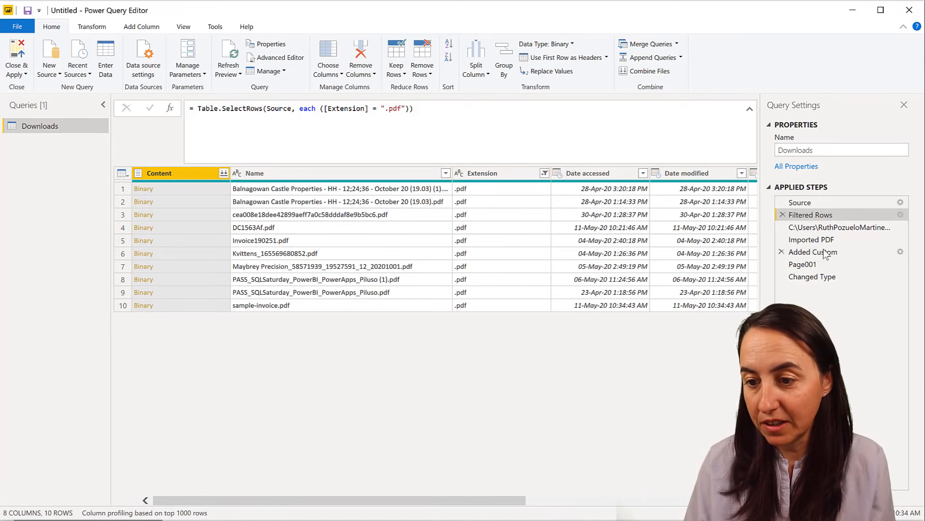
click(826, 201)
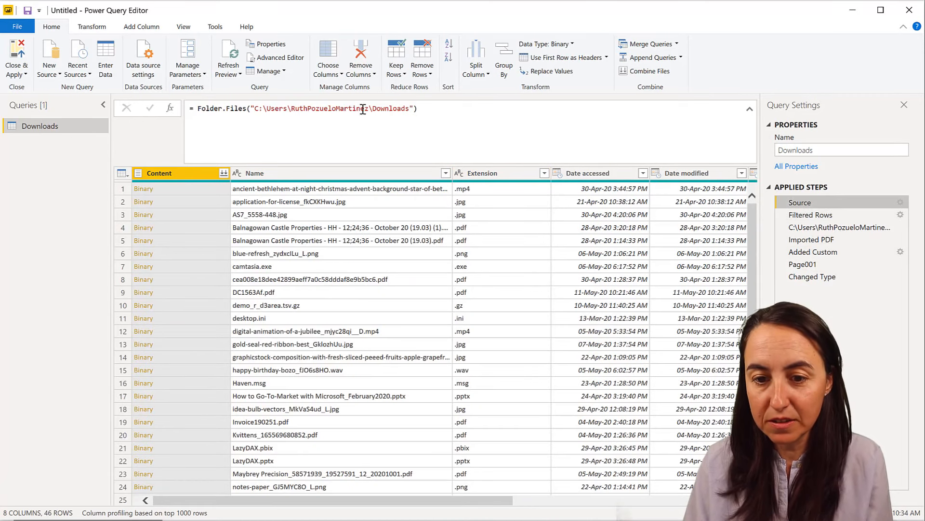
click(829, 215)
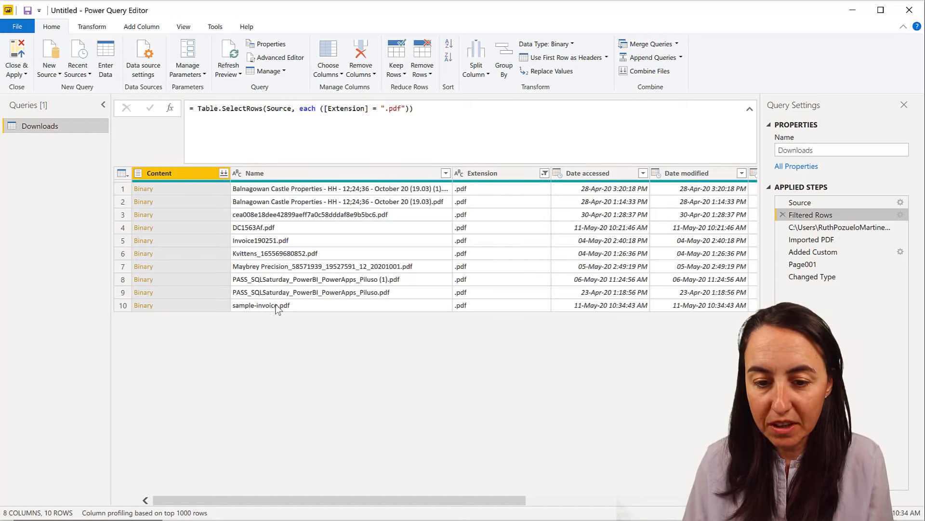
click(144, 306)
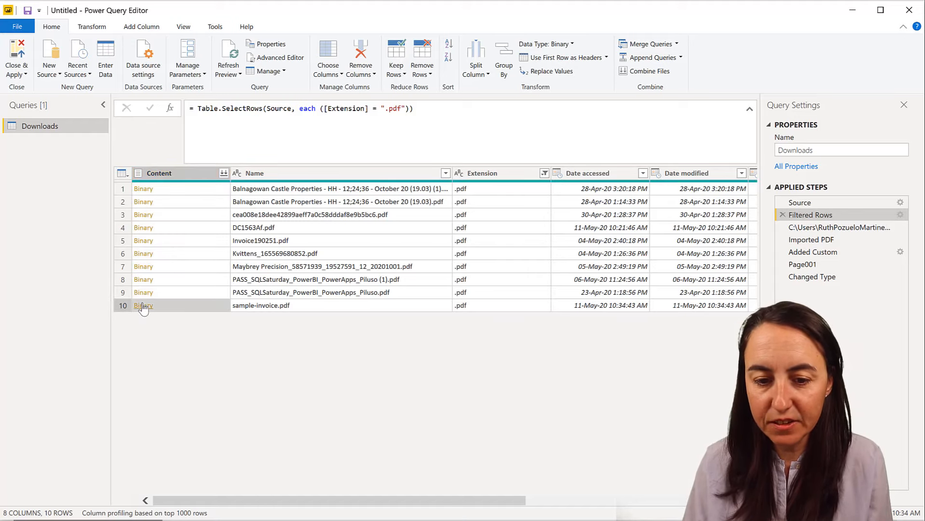
click(519, 281)
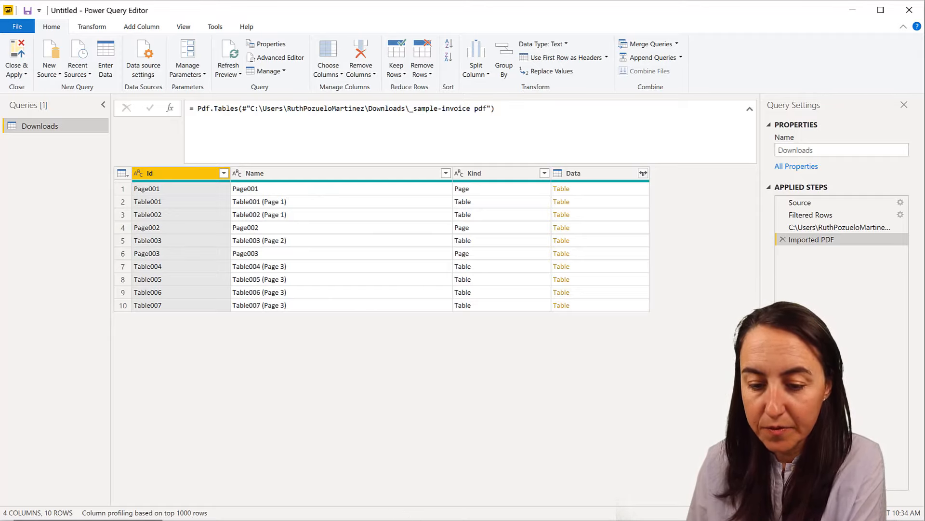
- Check the tables on page 2 of the invoice PDF and return to the Power Query Editor
key(alt+Tab)
scroll(434, 293, up, 10)
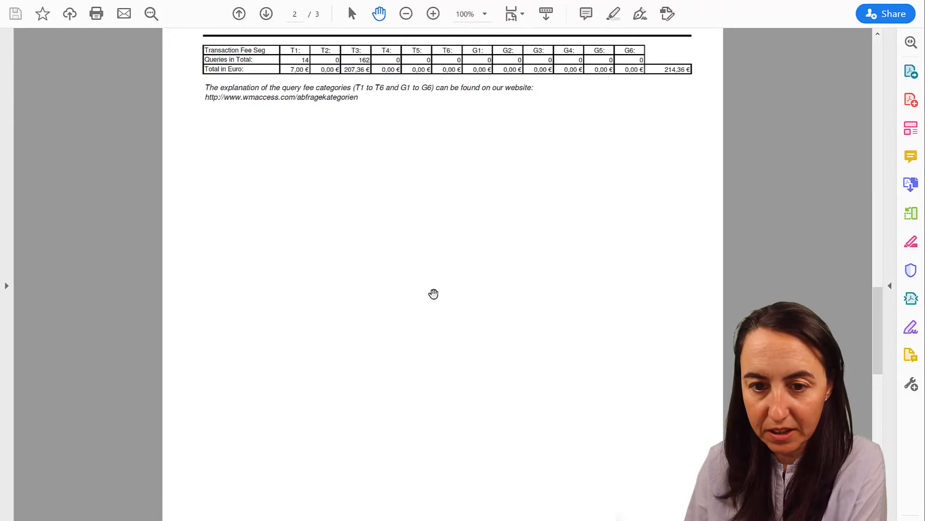
scroll(376, 231, up, 3)
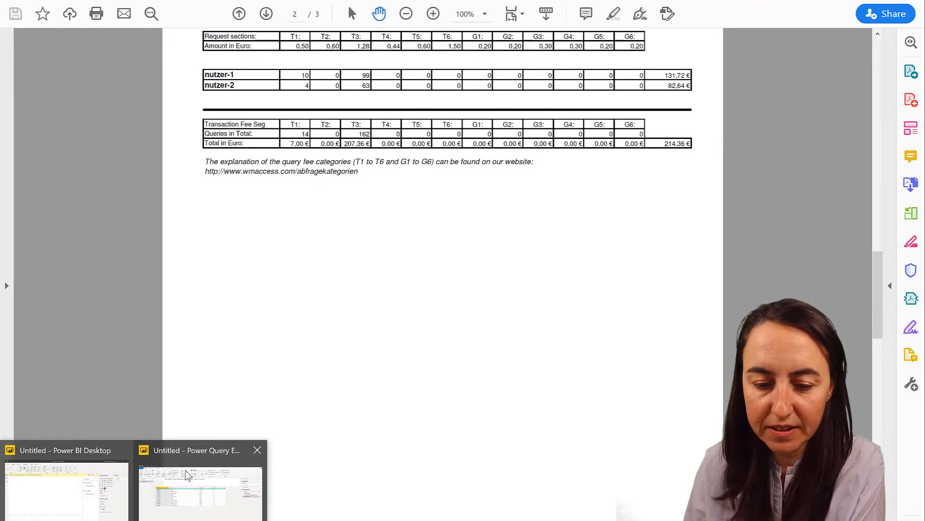
click(192, 482)
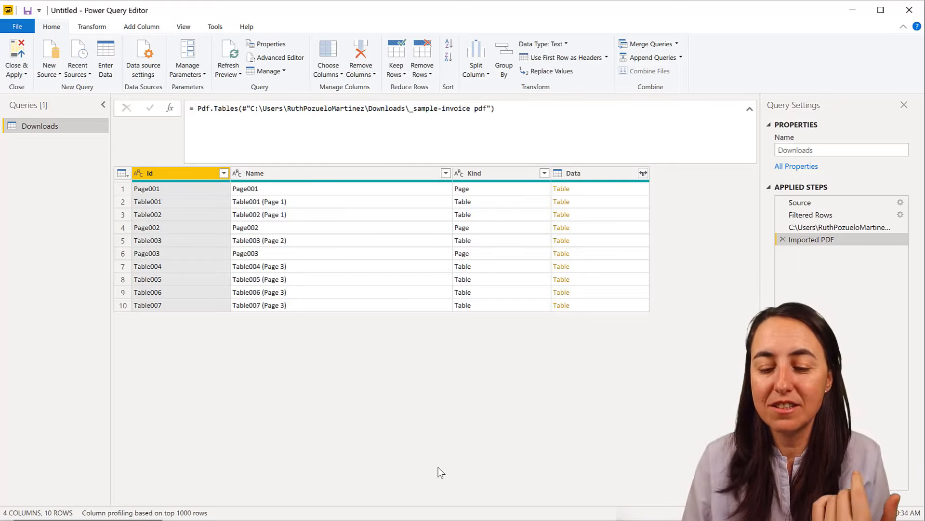
- Switch to the invoice PDF and examine the nutzer-2 row on page 2 as a possible search term
key(alt+Tab)
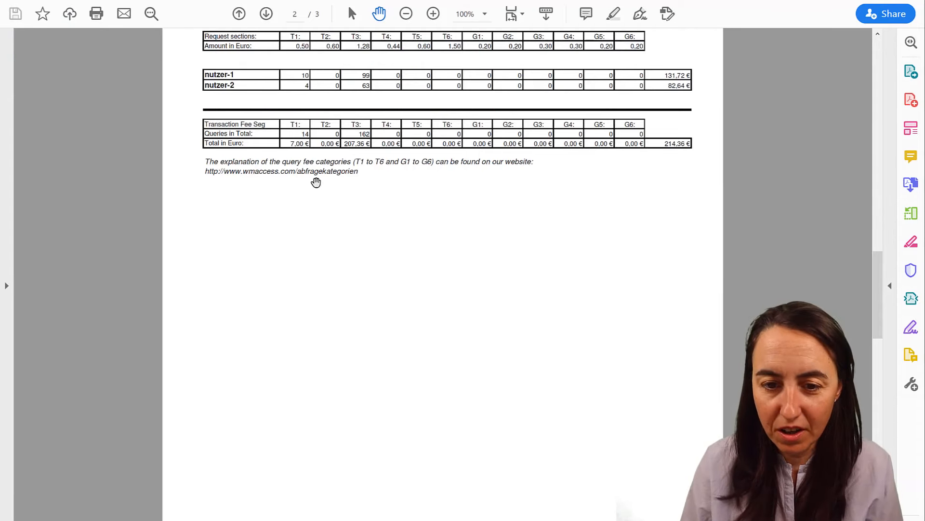
scroll(229, 132, up, 2)
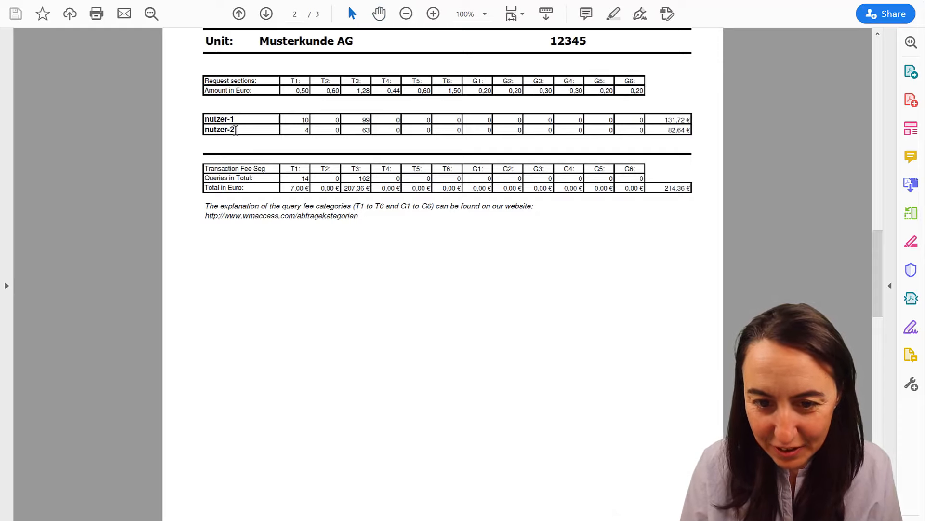
drag(236, 131, 204, 132)
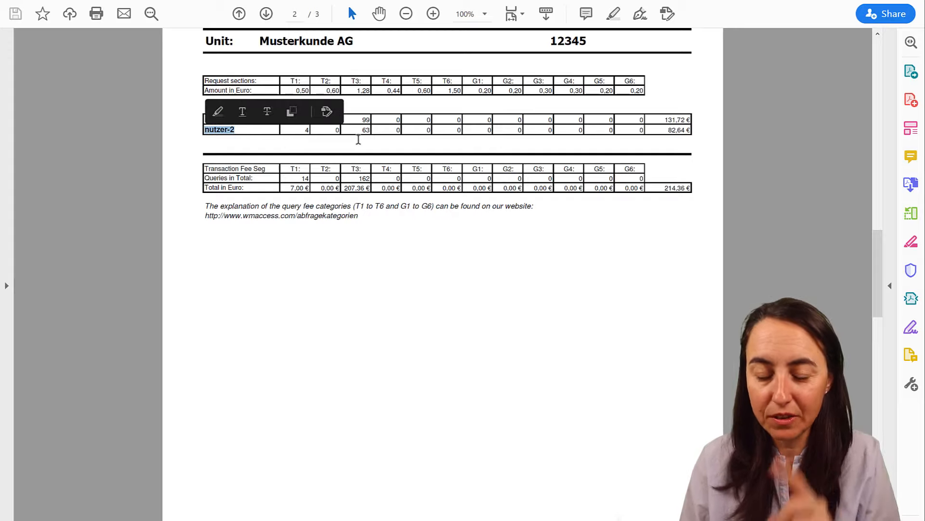
click(389, 262)
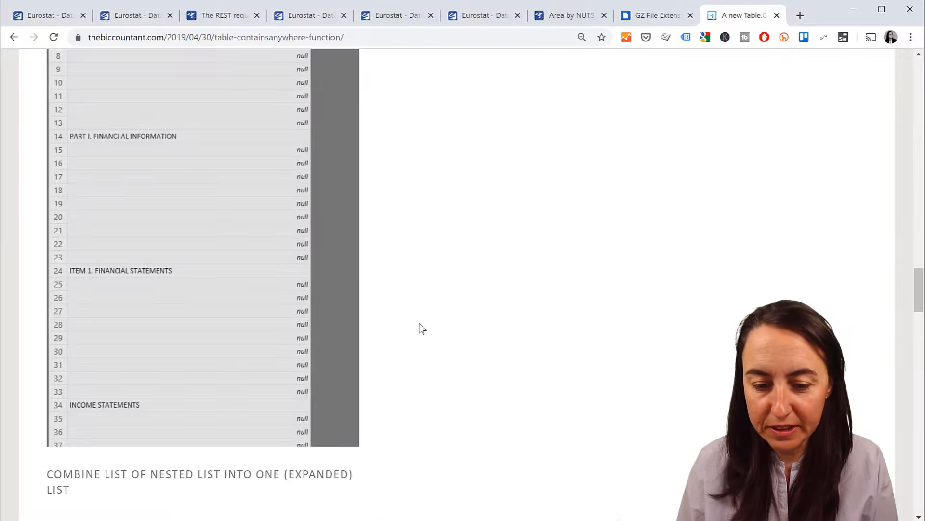
- In the browser article, copy the List.Contains formula from section 3, "Check if this list contains the search term"
scroll(419, 326, down, 8)
drag(522, 208, 68, 203)
key(ctrl+c)
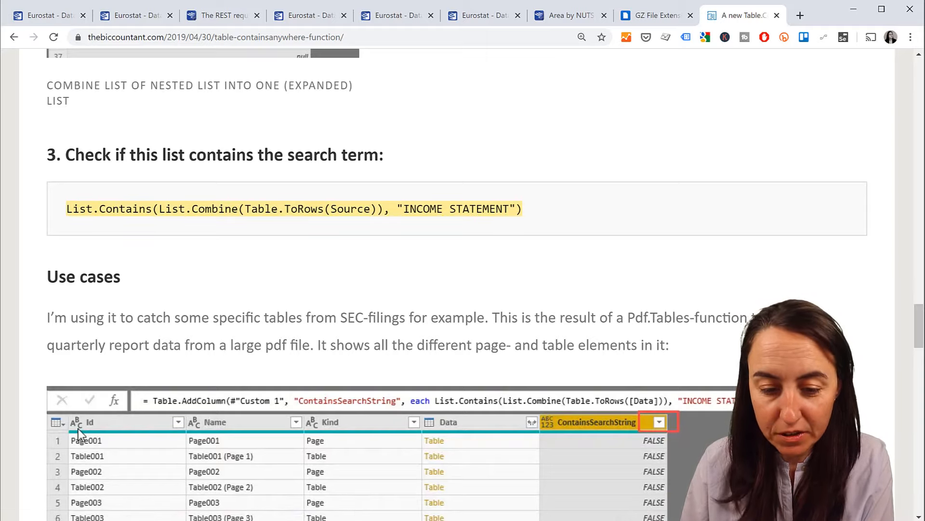
- In the Power Query Editor, start a custom column and paste the copied List.Contains formula as its formula
click(135, 520)
click(170, 496)
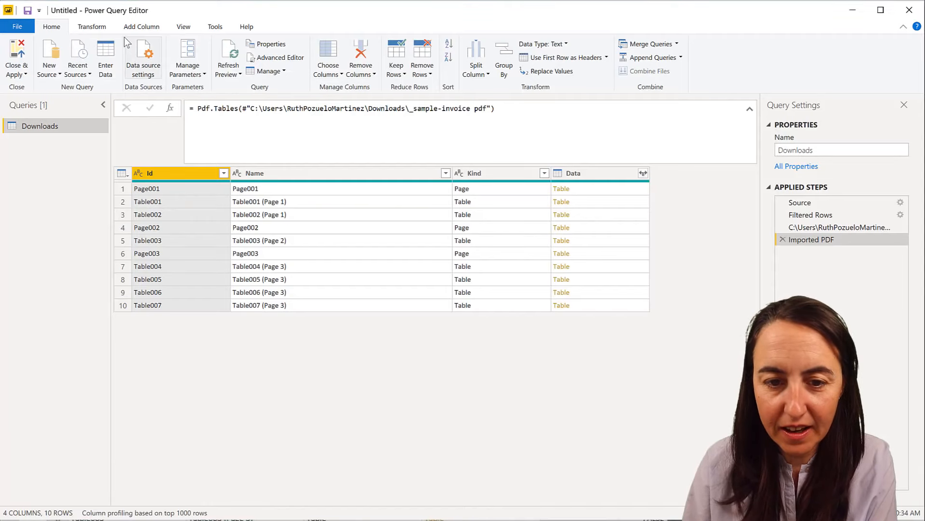
click(141, 26)
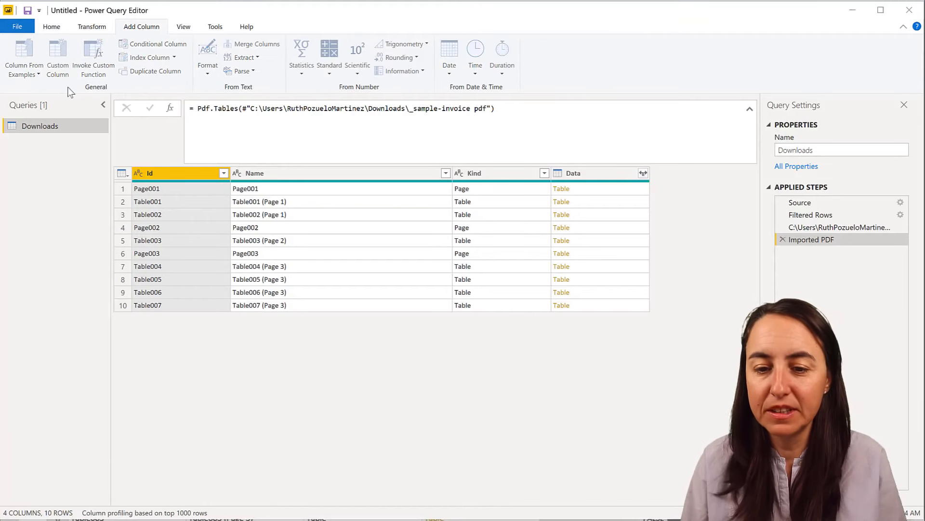
click(57, 69)
click(350, 228)
key(ctrl+v)
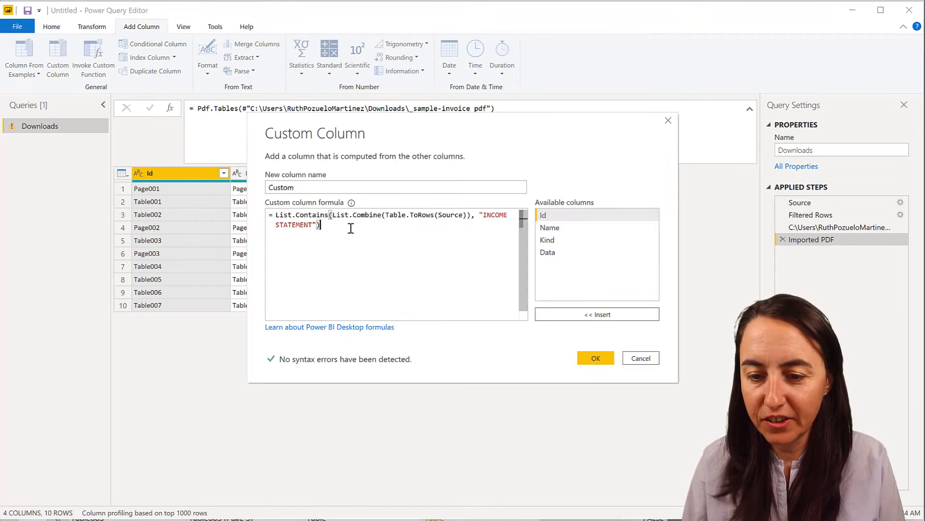
- Replace Source with the [Data] column inside the formula's Table.ToRows function
double_click(453, 215)
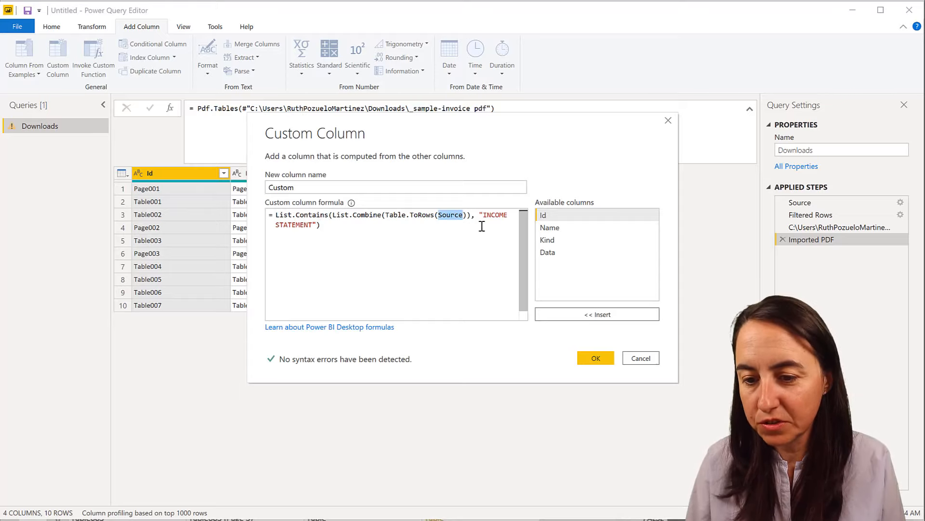
double_click(547, 252)
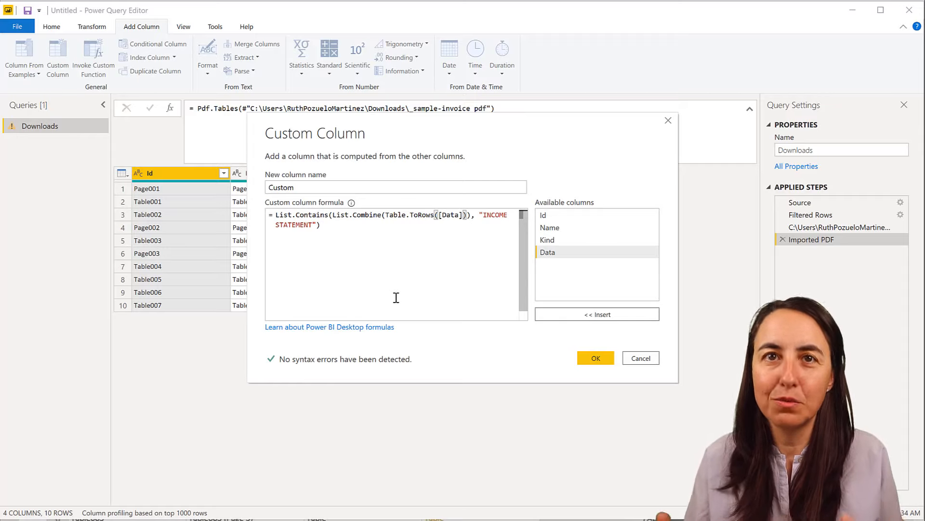
click(489, 244)
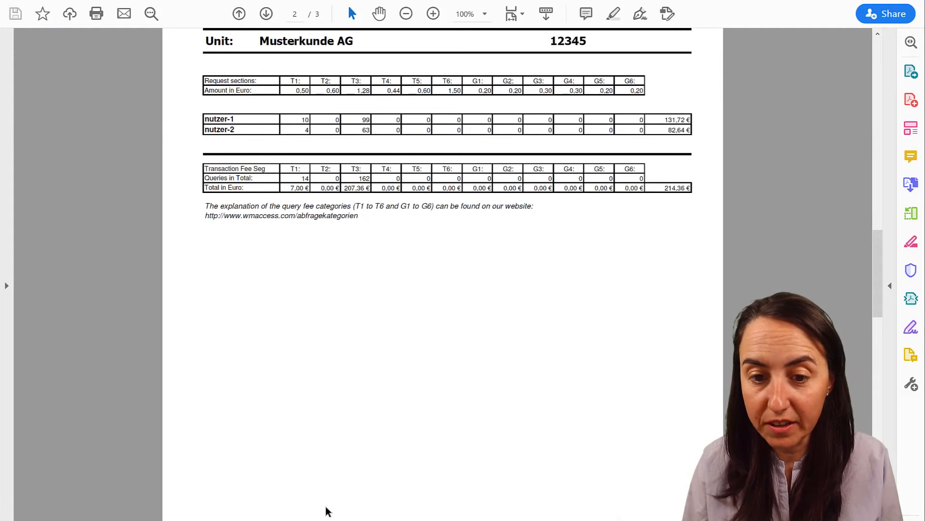
- Copy the nutzer-2 label from page 2 of the invoice PDF and return to the custom column formula
drag(234, 129, 207, 129)
key(ctrl+c)
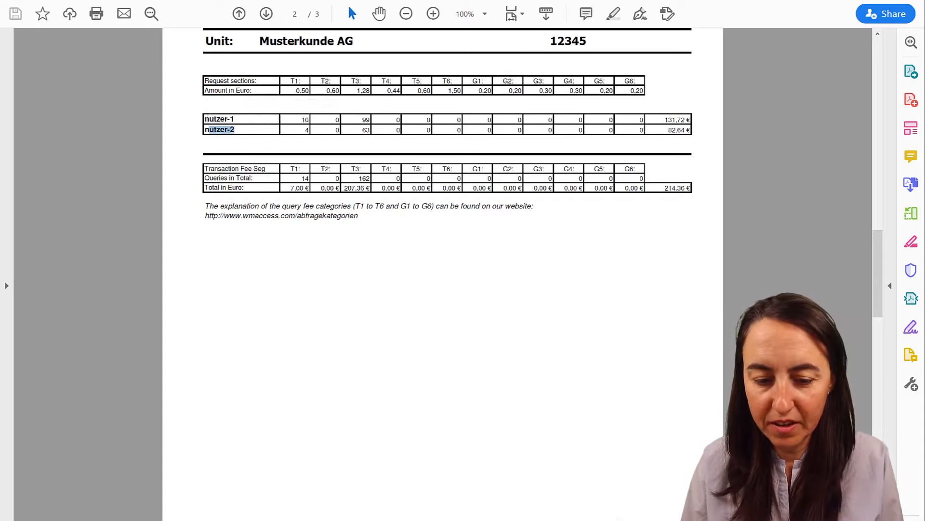
mouse_move(138, 516)
click(207, 502)
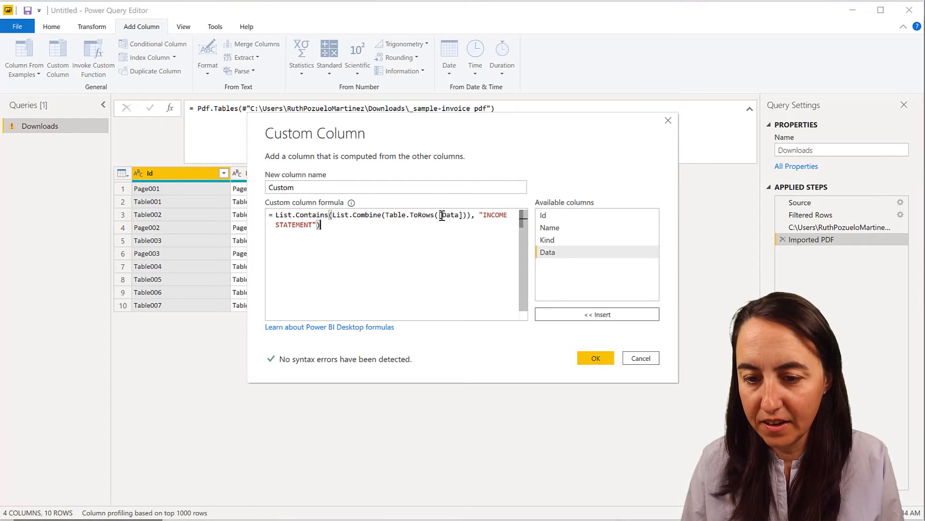
- Replace the formula's "INCOME STATEMENT" search text with "nutzer-2" and create the custom column
double_click(488, 214)
key(BackSpace)
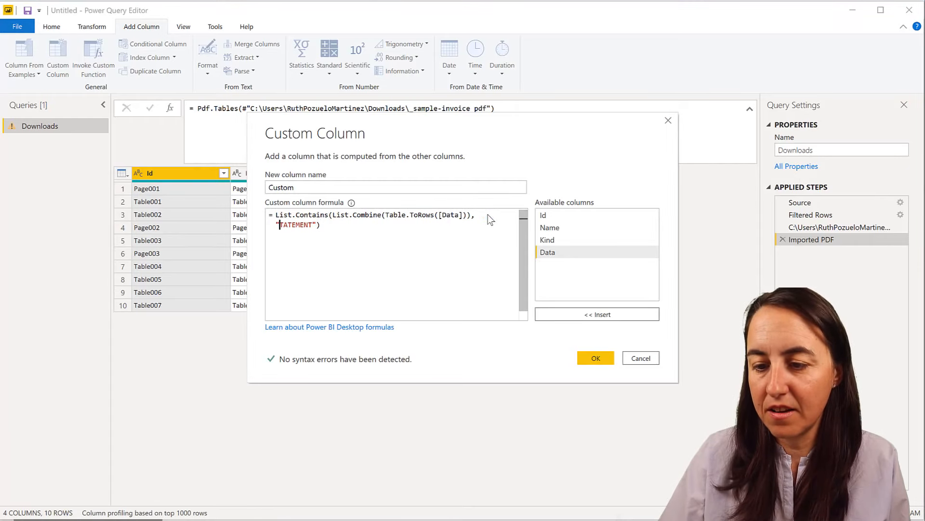
key(Delete)
key(Delete)
key(Delete)
key(Delete)
key(Delete)
key(Delete)
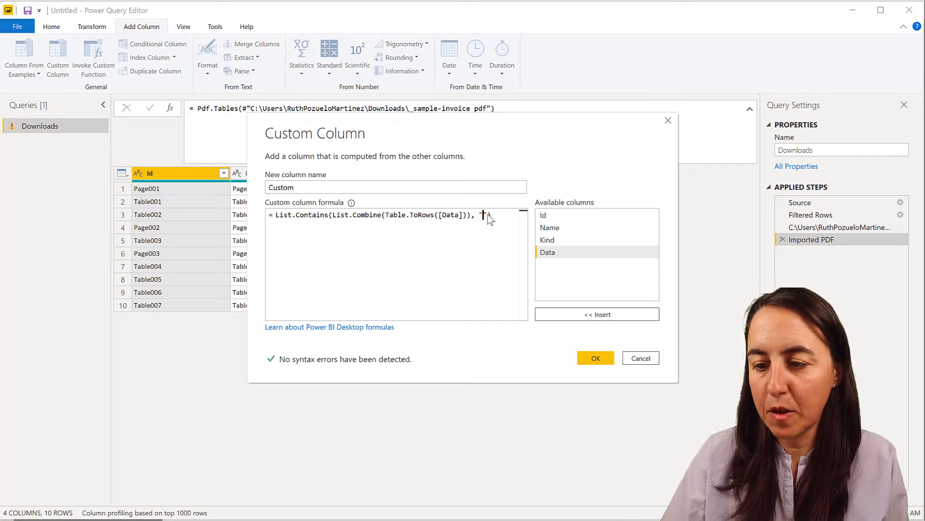
key(ctrl+v)
click(279, 225)
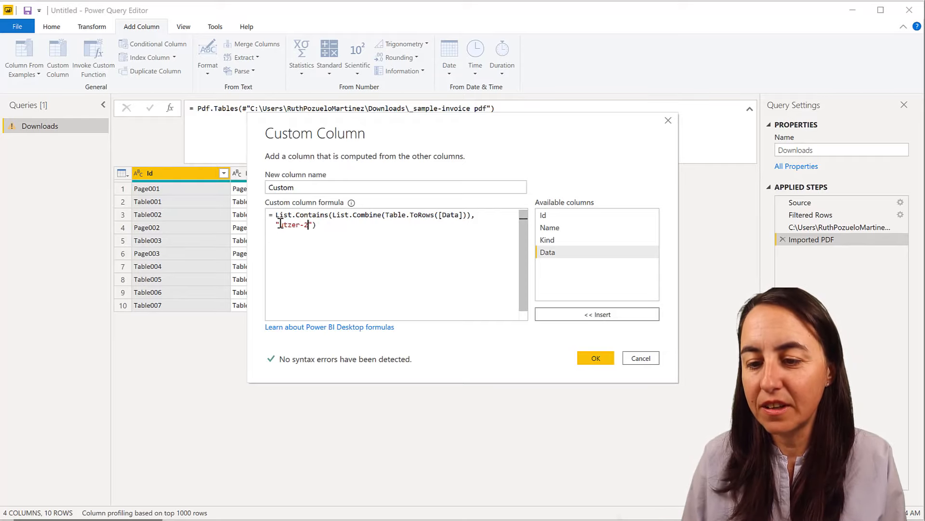
text(n)
click(304, 247)
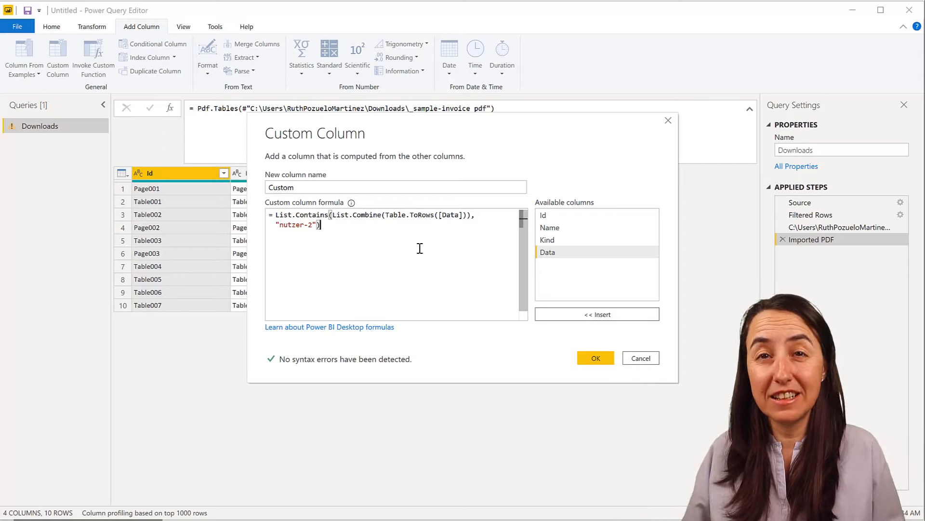
click(593, 358)
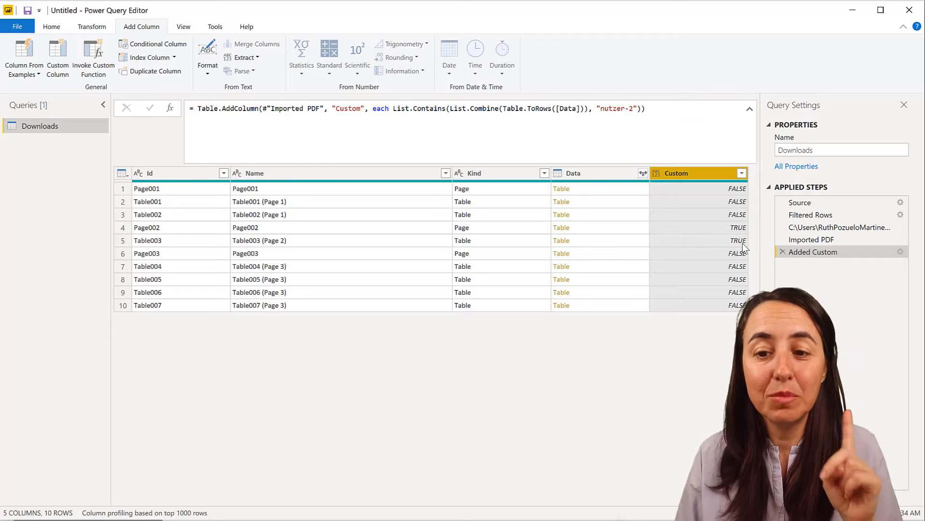
- Highlight the List.Contains expression in the new custom column's formula for review
drag(392, 108, 629, 108)
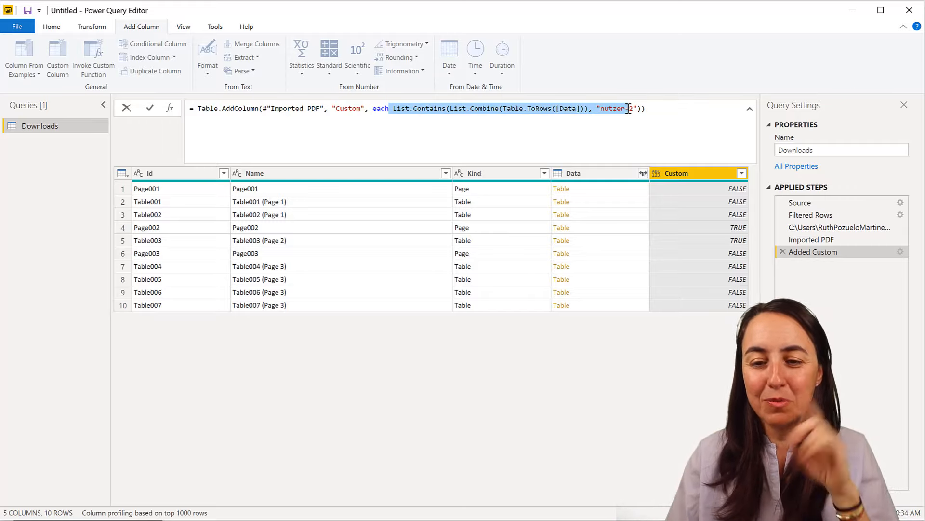
- Extend the custom column formula with "or" and a second copy of the List.Contains(List.Combine(Table.ToRows([Data])), "nutzer-2") expression
click(556, 138)
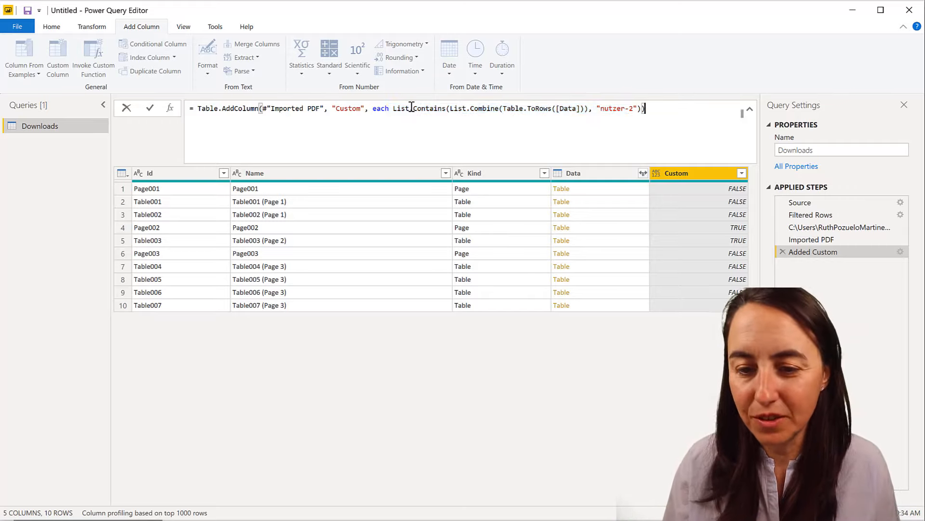
drag(392, 108, 622, 108)
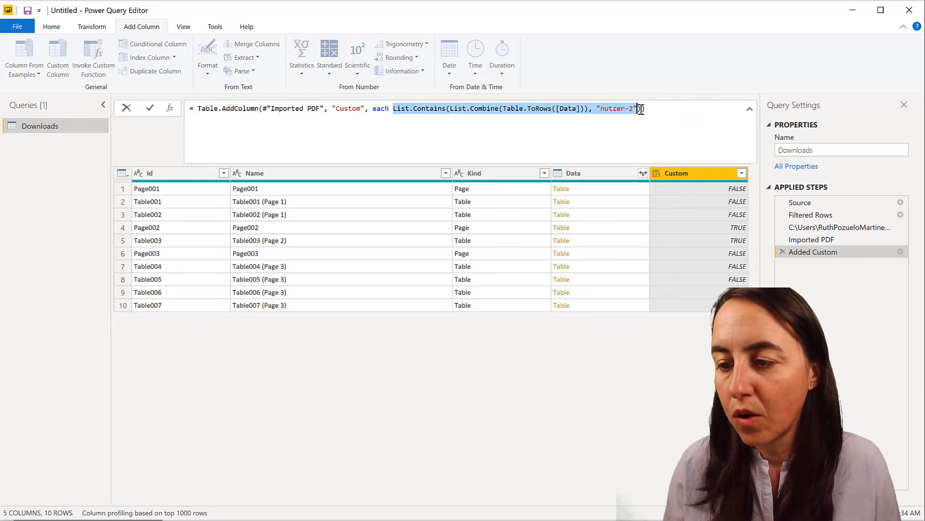
click(641, 109)
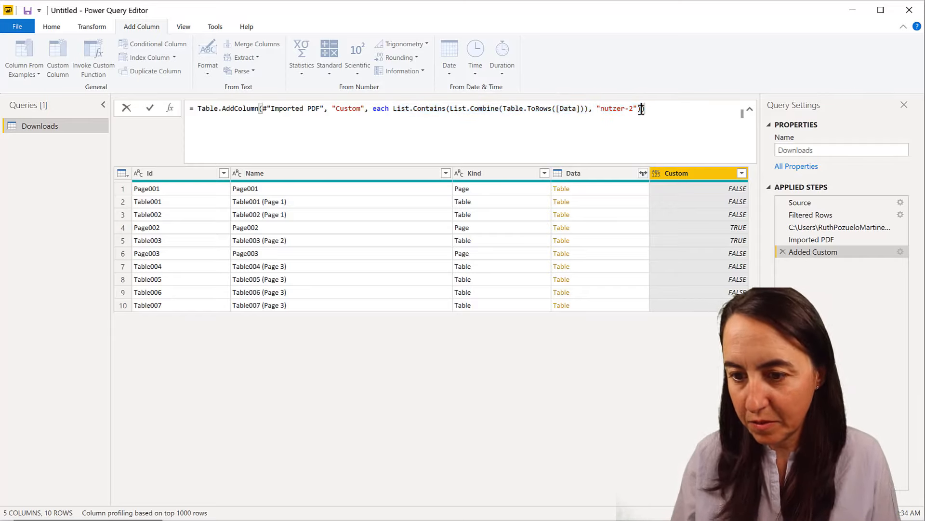
text(or)
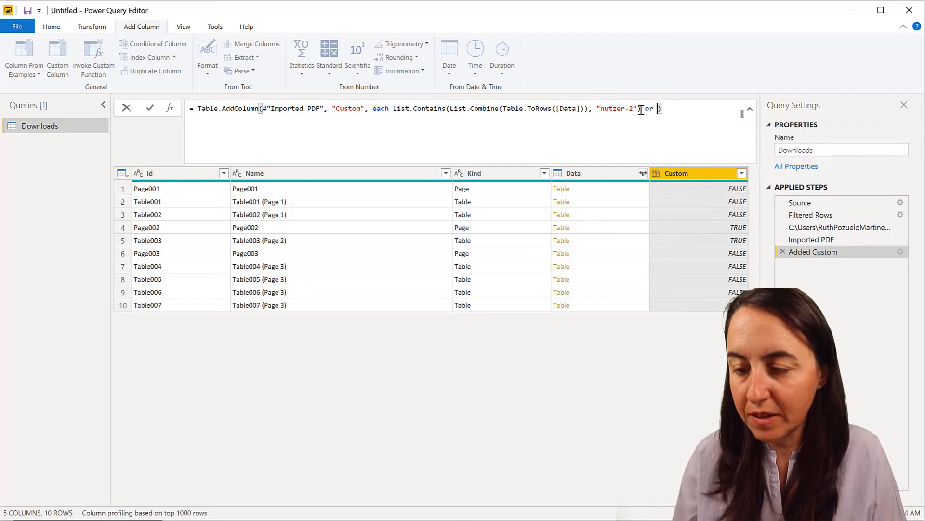
text(List.Contains(List.Combine(Table.ToRows([Data])), "nutzer-2"))
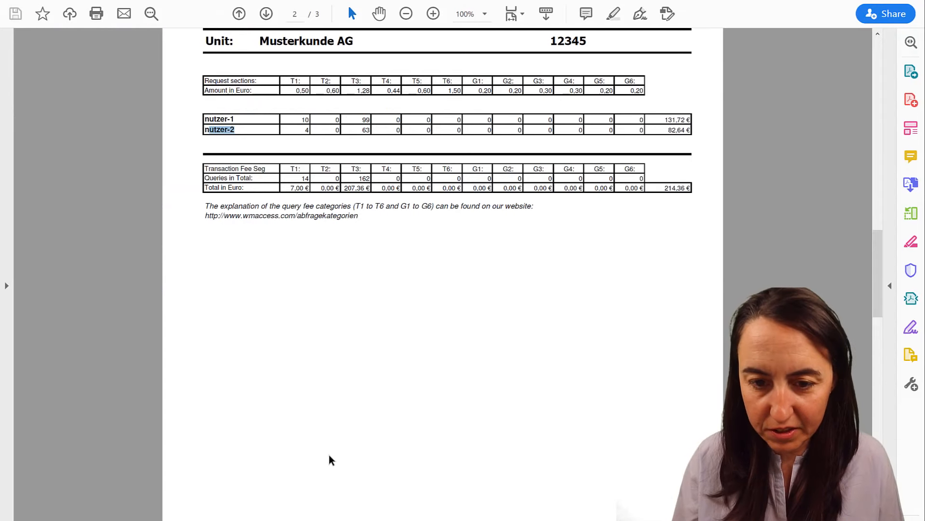
- Copy the PG 7772 reference from page 3 of the invoice PDF, replace the formula's second search text with it and apply the formula
scroll(374, 248, down, 2)
scroll(374, 248, down, 15)
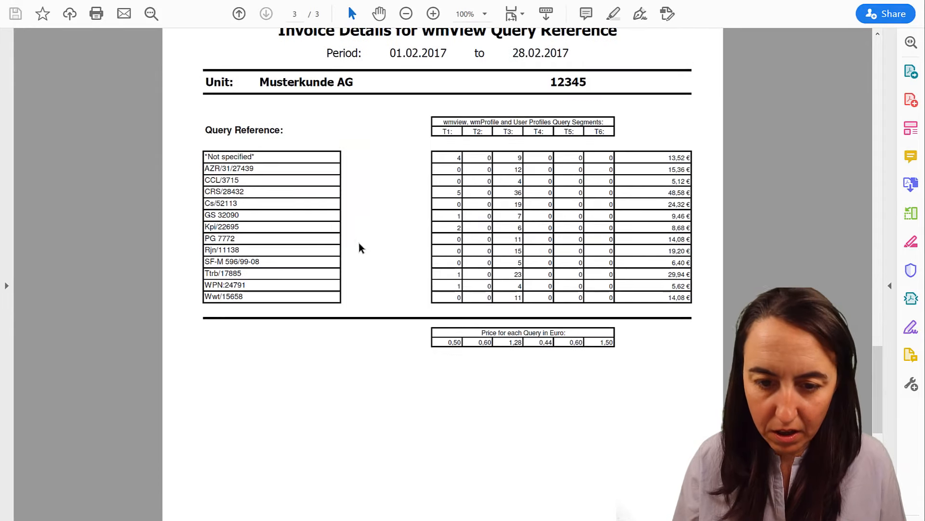
drag(239, 236, 207, 235)
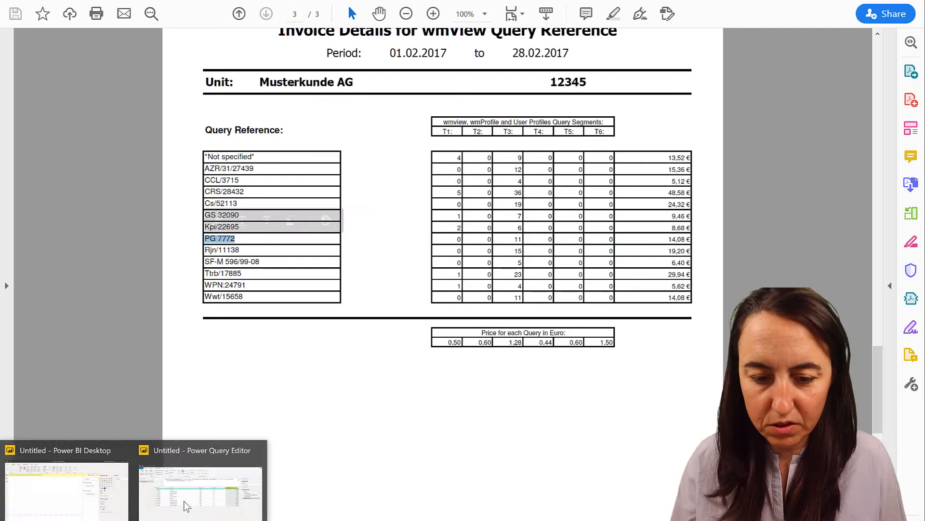
click(198, 507)
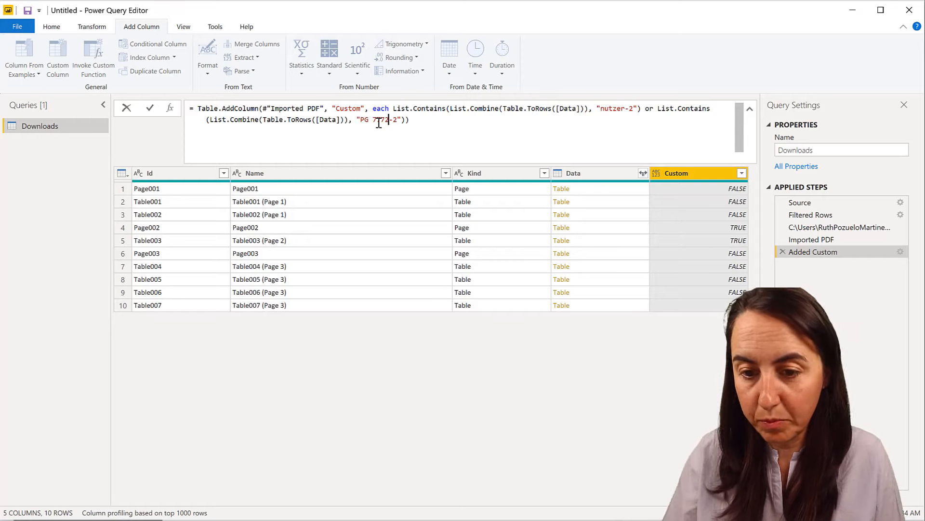
key(Return)
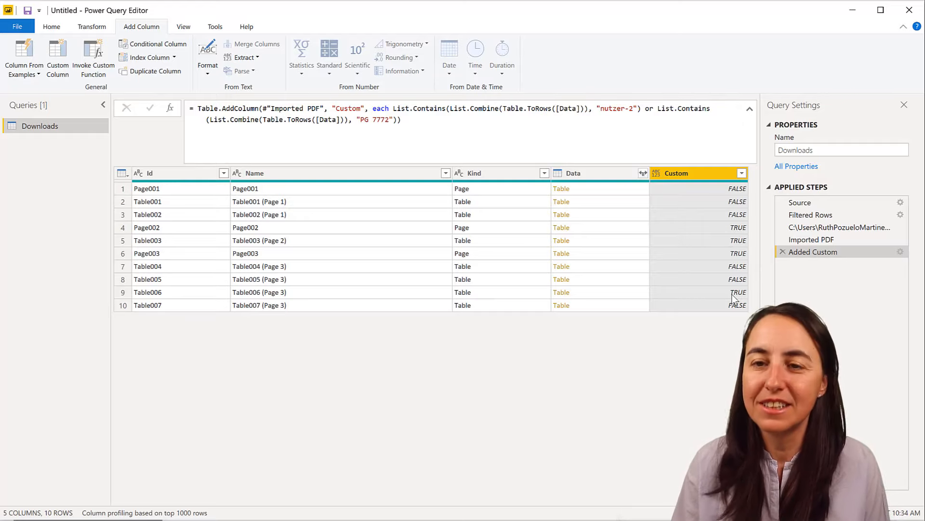
- Filter the Custom column to keep only the TRUE rows
click(742, 174)
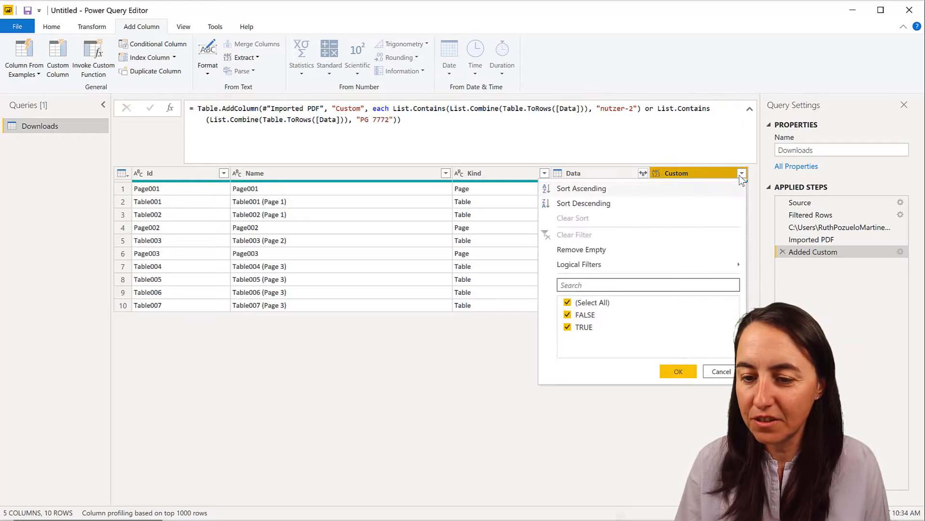
click(583, 314)
click(678, 371)
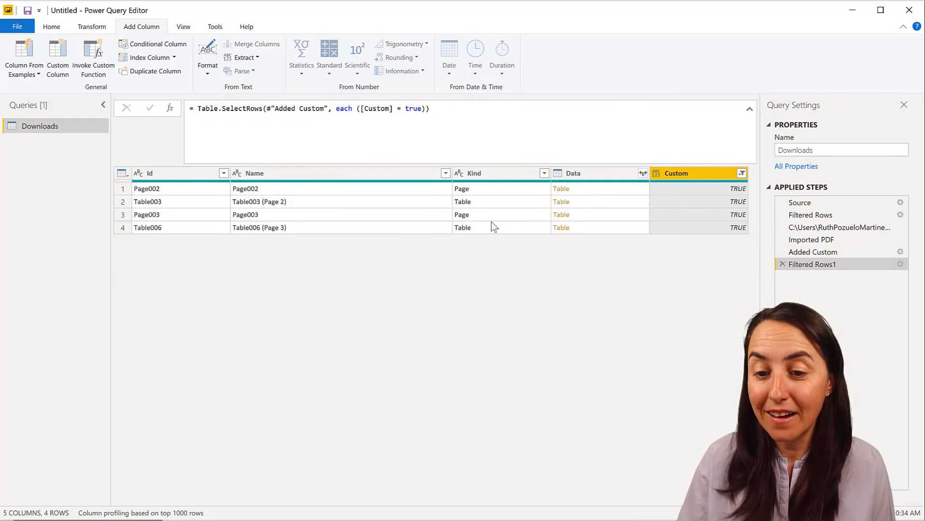
- Open the filter options of the Kind column
click(544, 173)
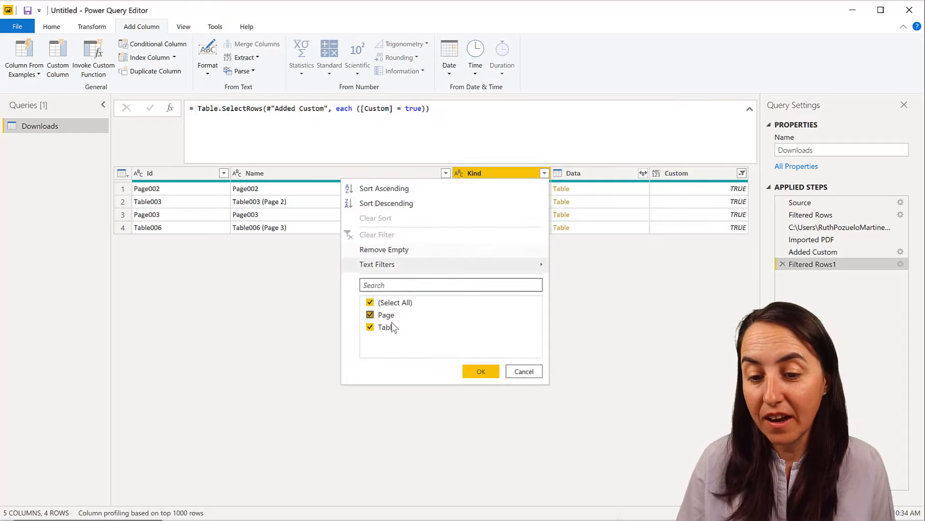